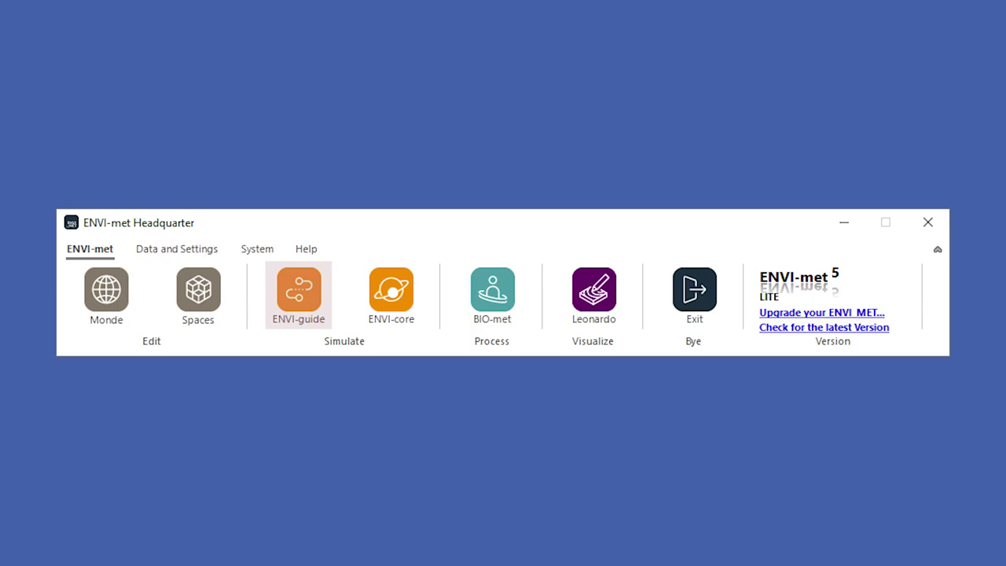
# - Launch ENVI-guide and set the simulation start to 2021-07-01 at 5:00
pyautogui.click(299, 295)
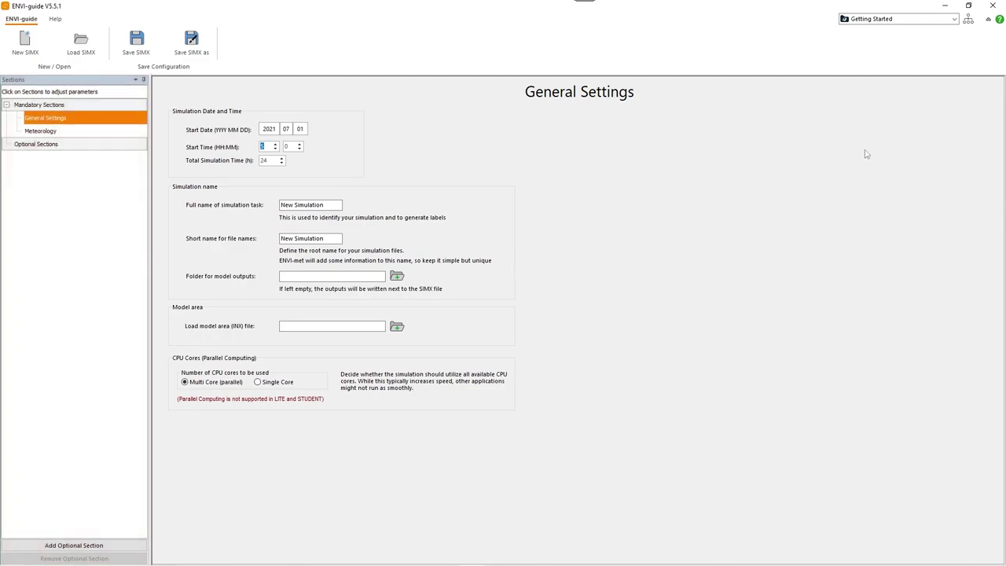
pyautogui.click(934, 19)
pyautogui.click(934, 36)
pyautogui.click(269, 129)
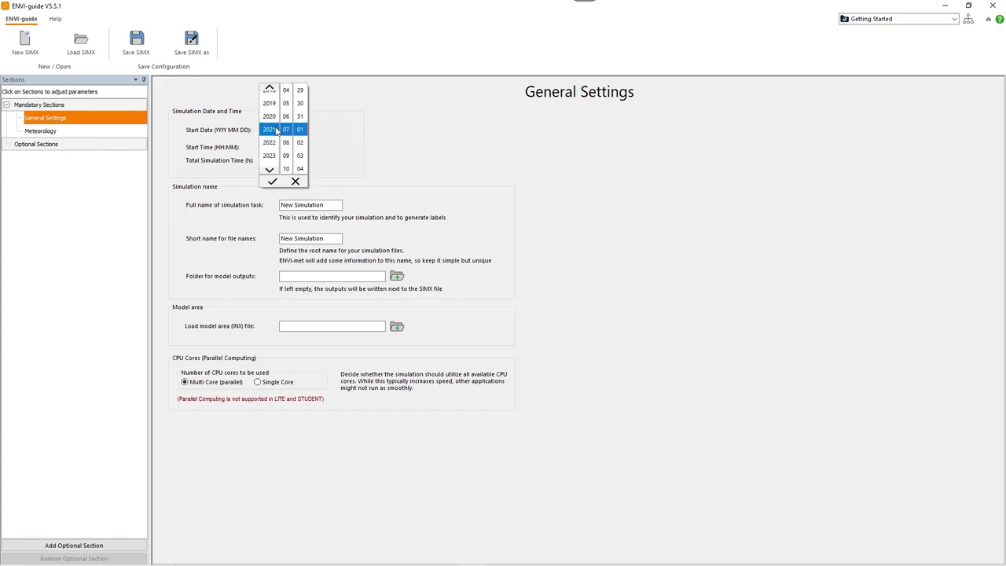
pyautogui.scroll(1, 271, 161)
pyautogui.scroll(-1, 272, 161)
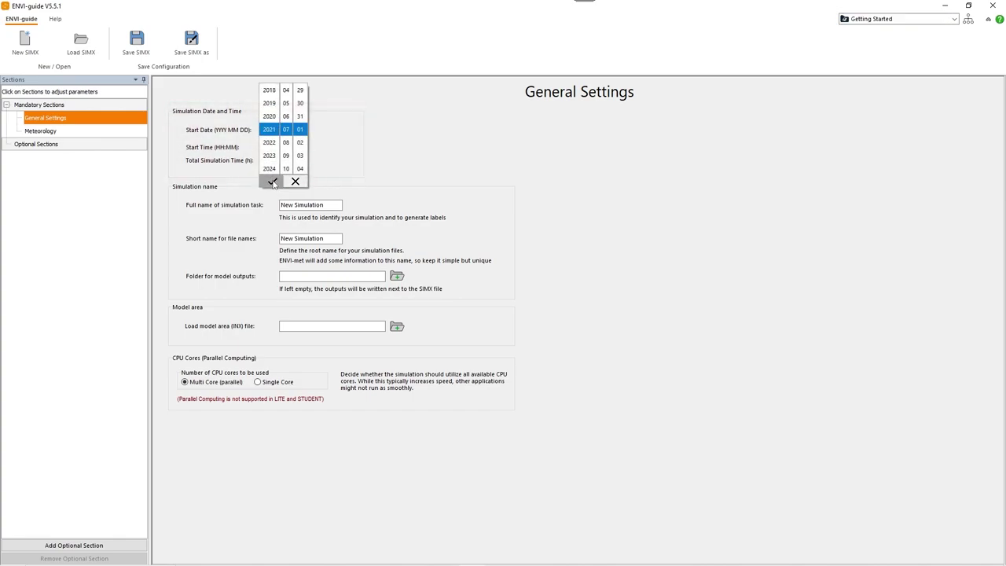
pyautogui.click(272, 182)
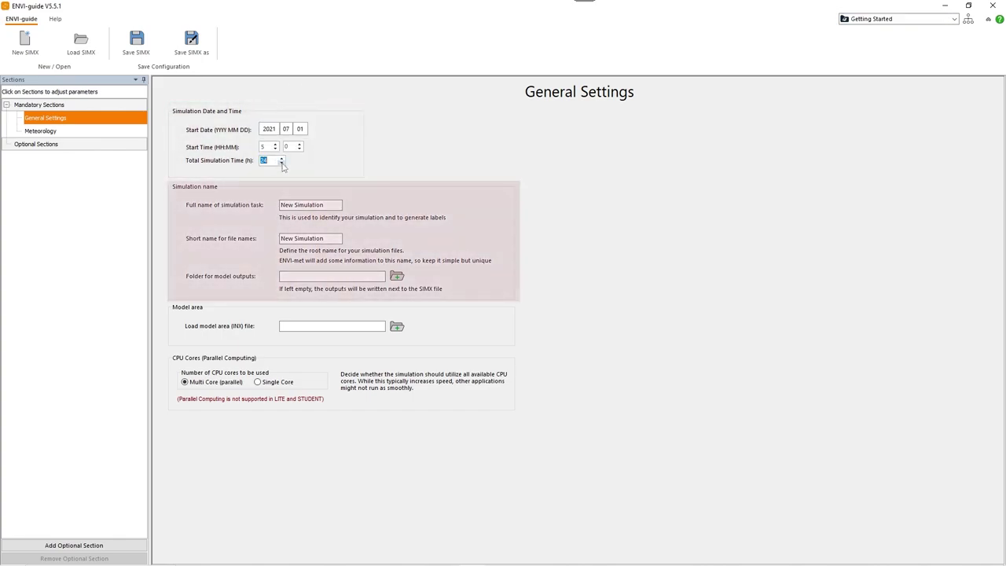
# - Enter 'getting started' as both the full simulation name and the short file name
pyautogui.moveTo(324, 205); pyautogui.dragTo(279, 205)
pyautogui.write('getting started')
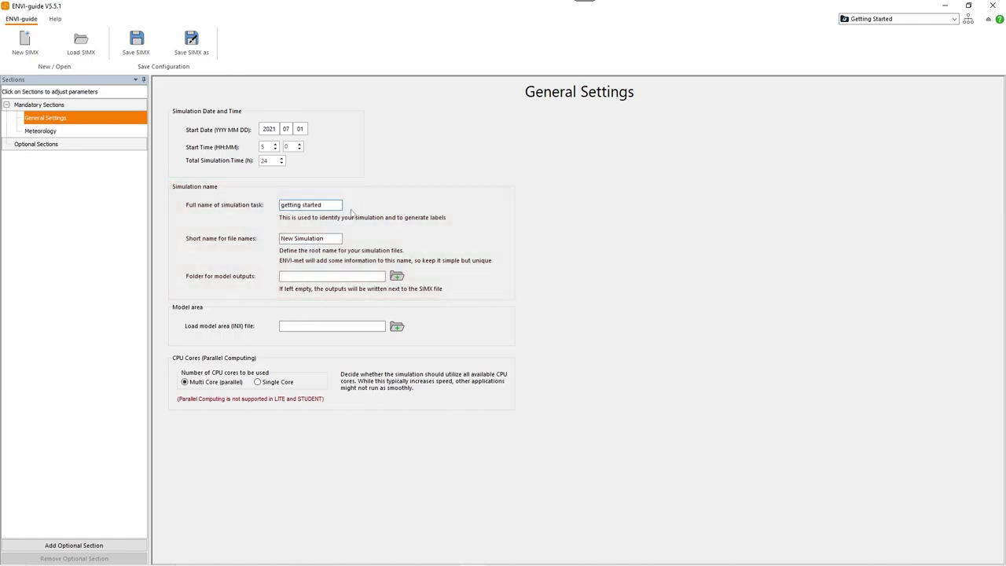
pyautogui.moveTo(322, 205); pyautogui.dragTo(260, 210)
pyautogui.hotkey('ctrl', 'c')
pyautogui.moveTo(325, 238); pyautogui.dragTo(279, 238)
pyautogui.hotkey('ctrl', 'v')
# - Load getting started.INX as the model area file
pyautogui.click(397, 326)
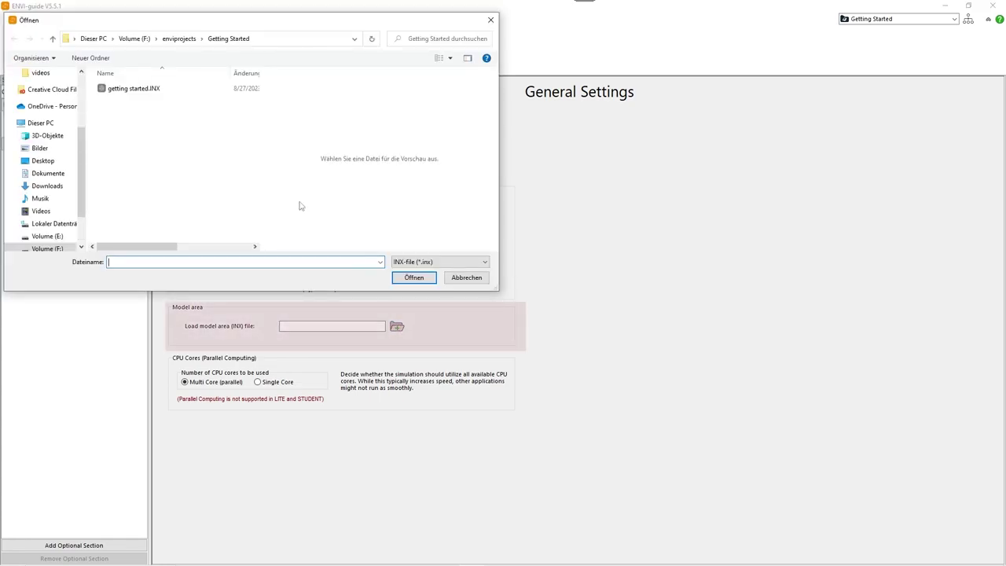
pyautogui.click(138, 89)
pyautogui.click(410, 277)
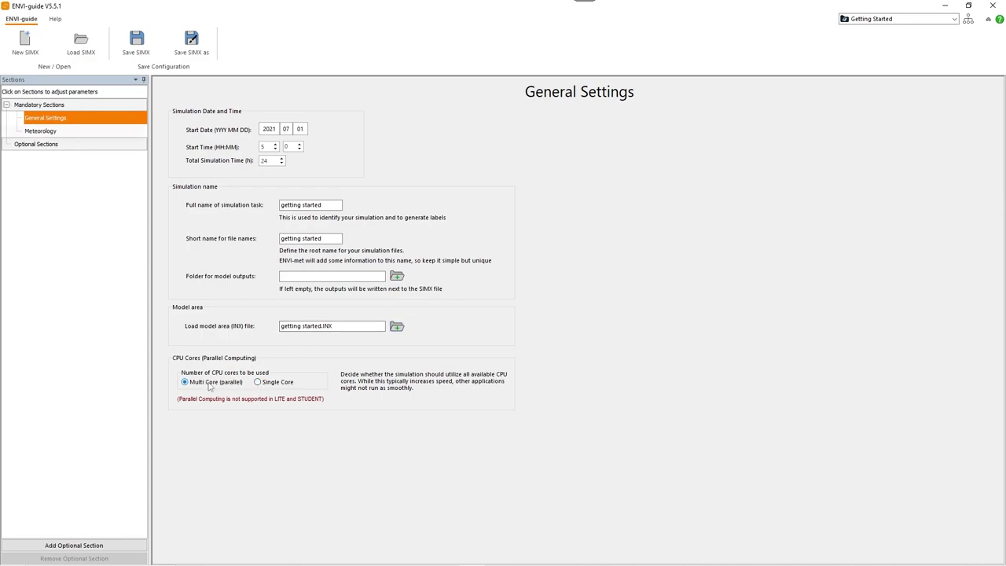
# - Switch the meteorology to Simple Forcing and set the 14:00 air temperature to 36
pyautogui.click(49, 132)
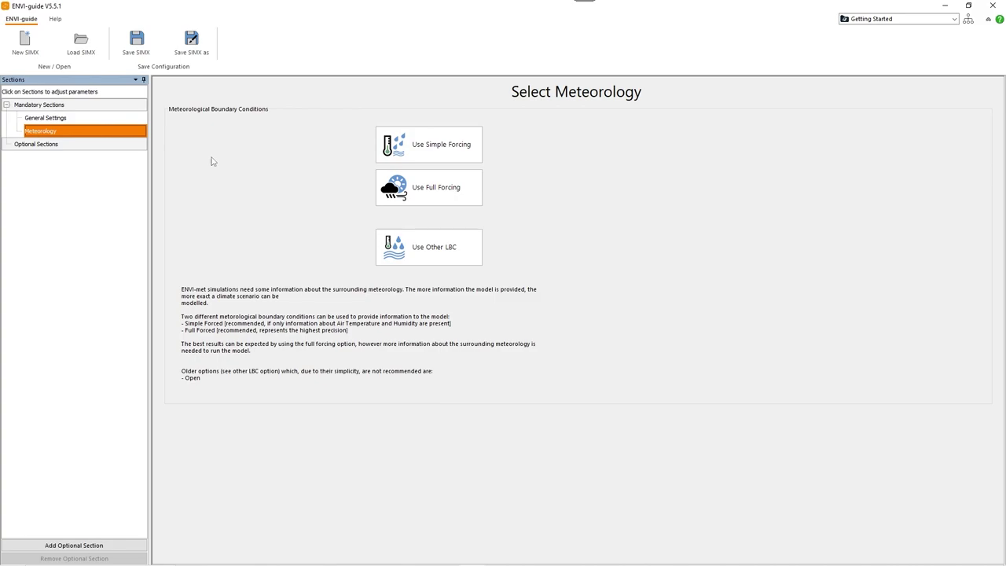
pyautogui.click(422, 154)
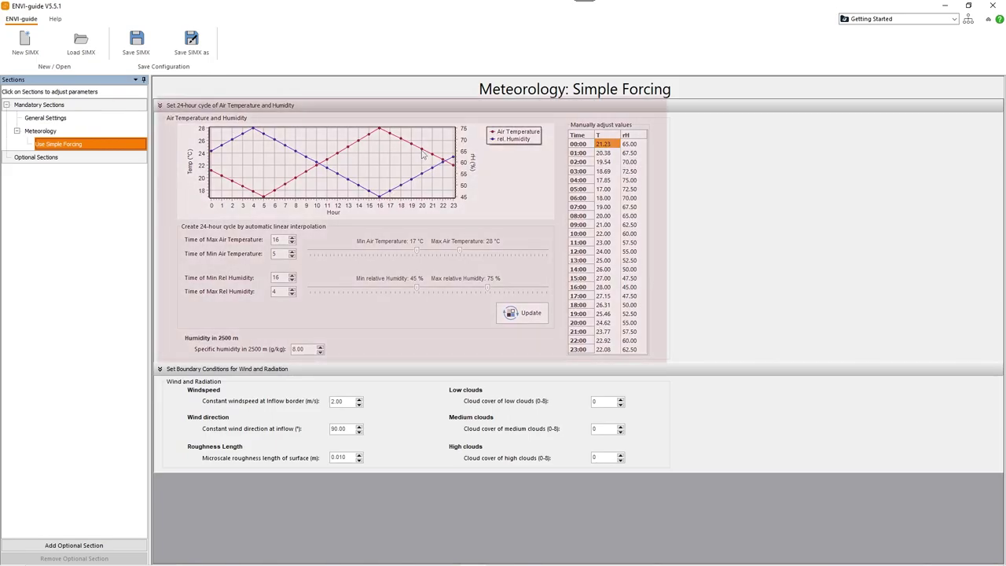
pyautogui.doubleClick(603, 269)
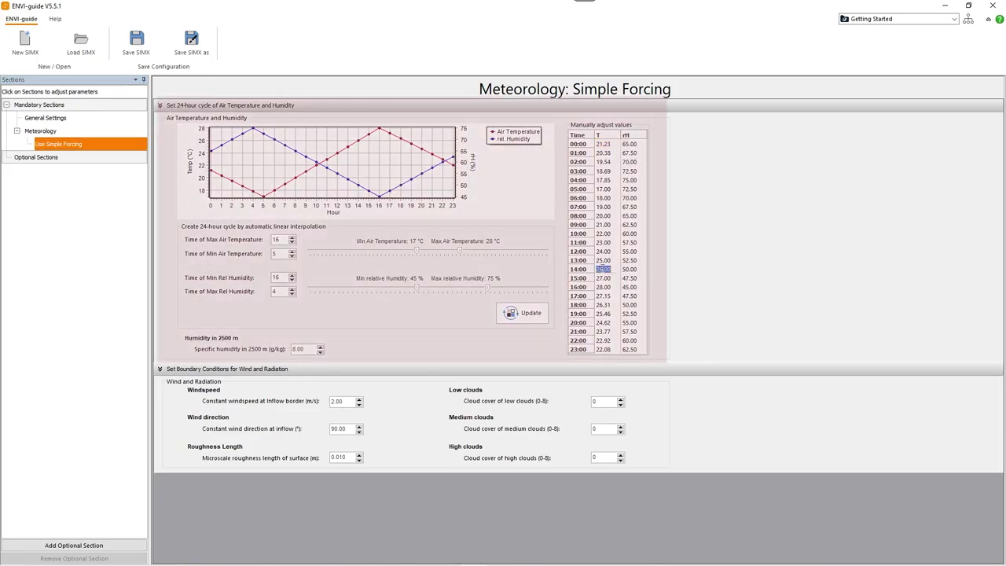
pyautogui.write('36')
pyautogui.press('Return')
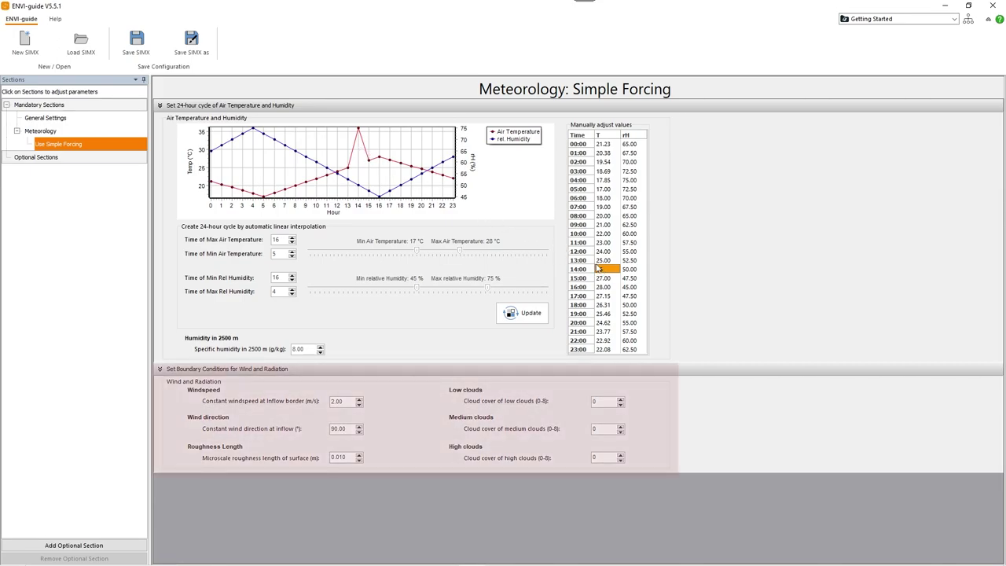
pyautogui.click(61, 132)
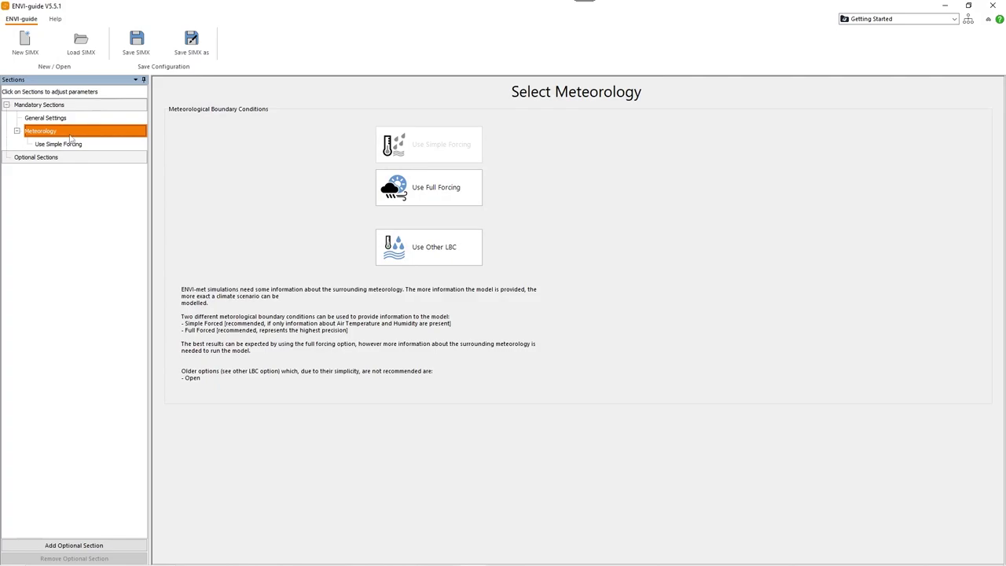
# - Switch the meteorology to Full Forcing, confirming replacement of the existing simple forcing
pyautogui.click(441, 188)
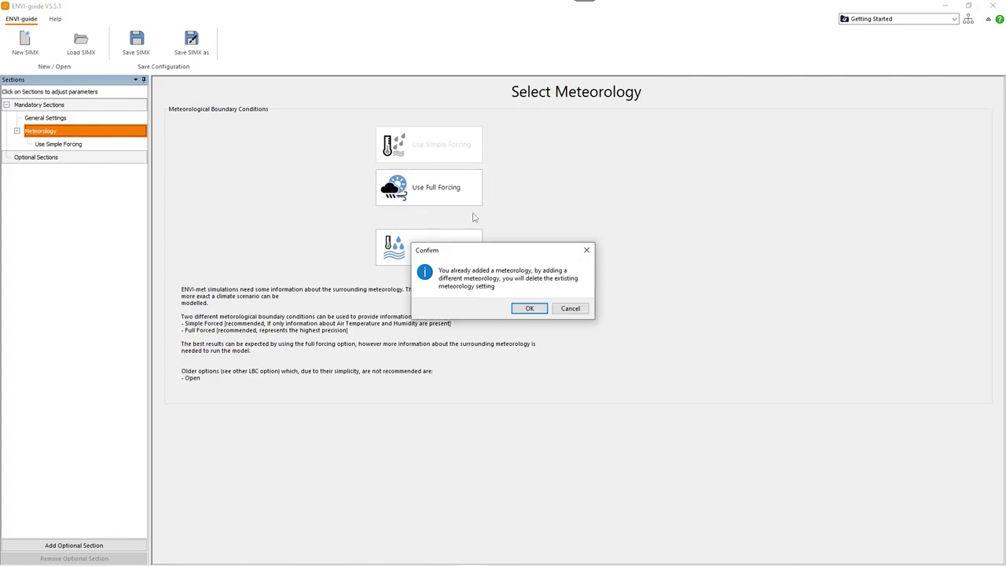
pyautogui.click(529, 309)
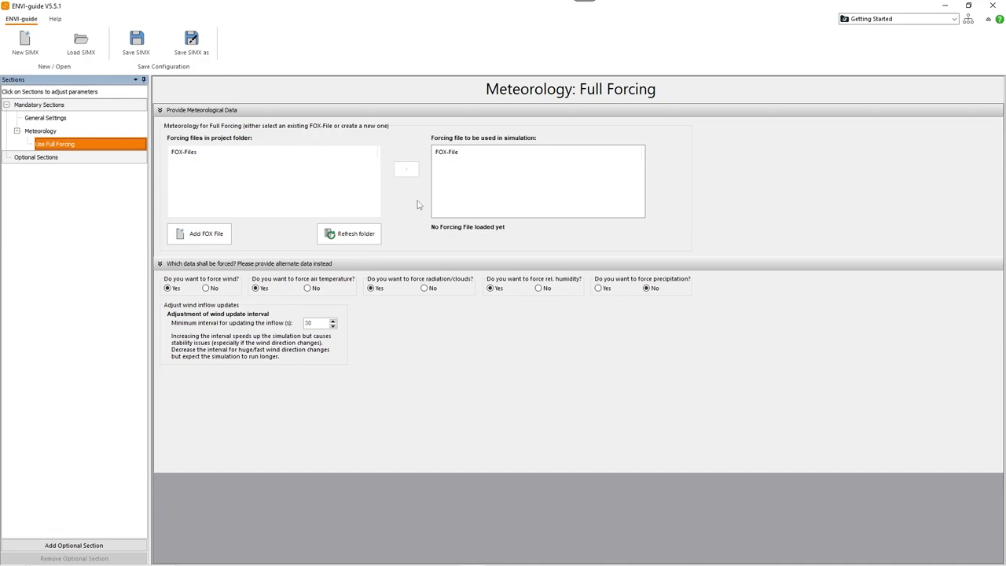
pyautogui.hotkey('alt', 'Tab')
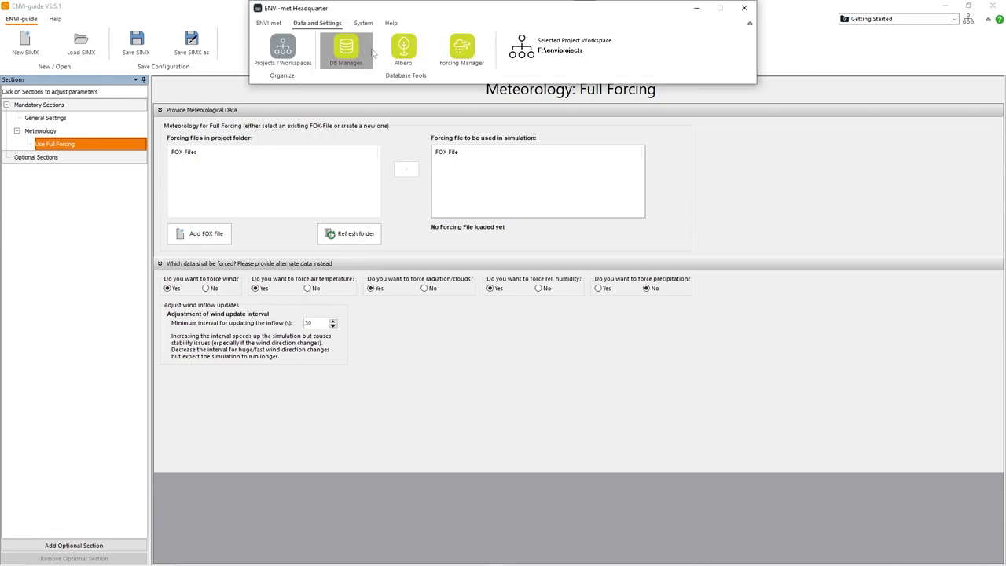
# - Import the London Gatwick EPW weather file into the Forcing Manager
pyautogui.click(463, 50)
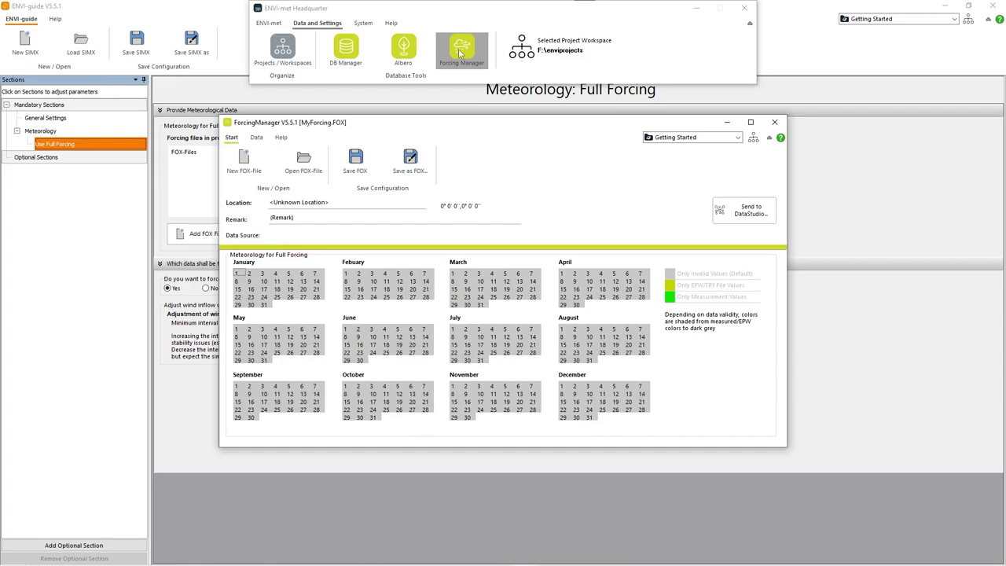
pyautogui.click(265, 138)
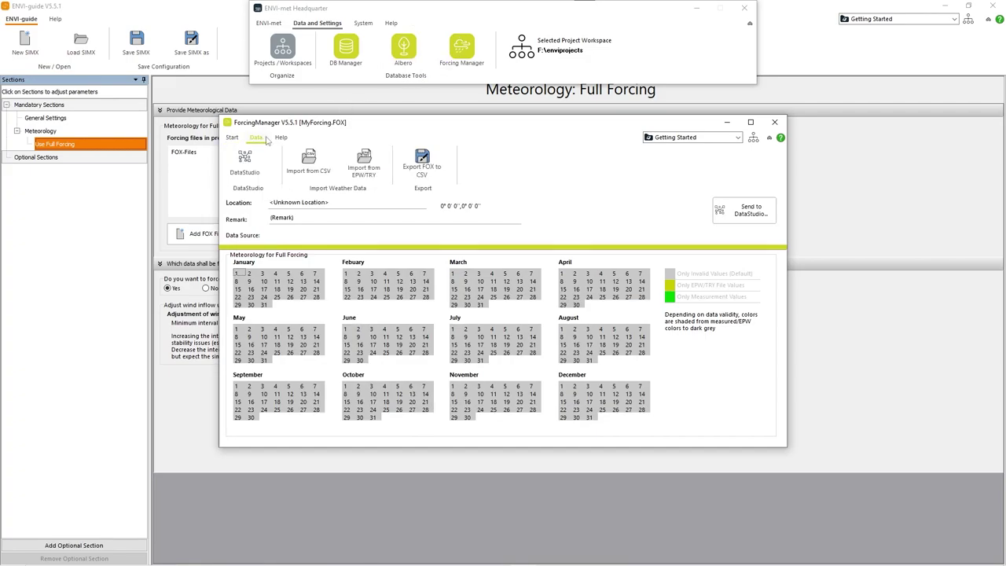
pyautogui.click(363, 166)
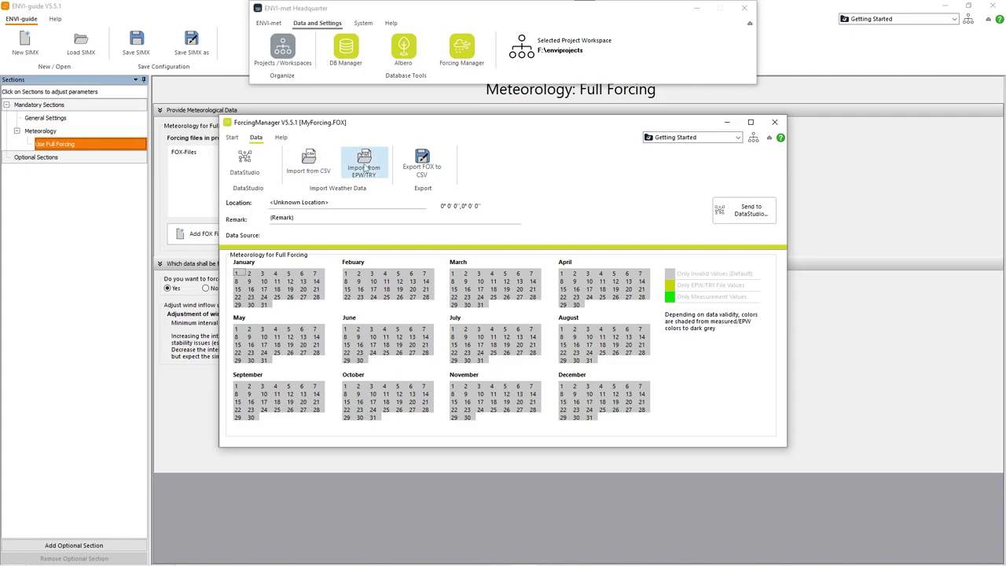
pyautogui.click(360, 256)
pyautogui.click(632, 396)
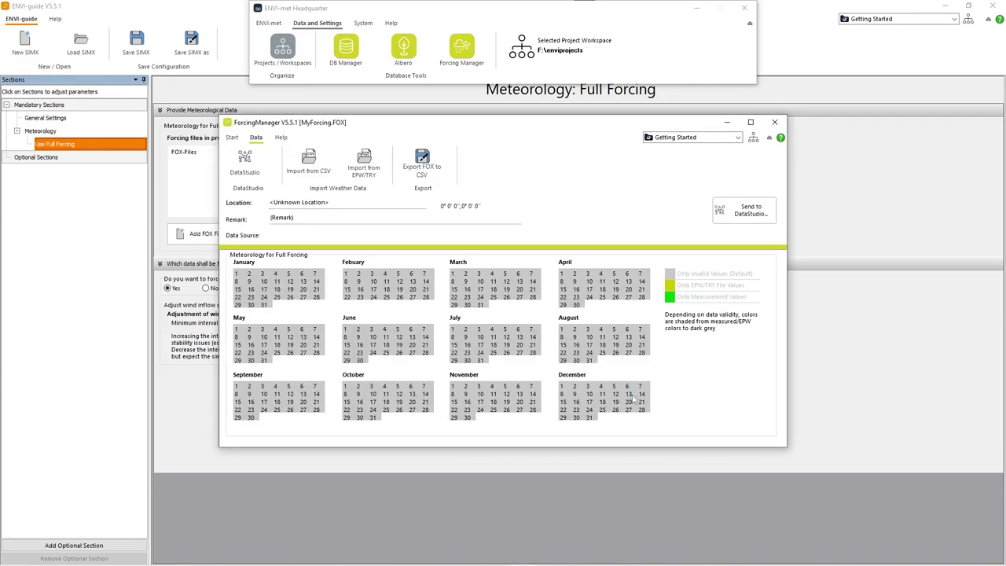
# - Review the hourly day charts for 1, 3, 4 and 5 July, then close them
pyautogui.click(460, 332)
pyautogui.moveTo(440, 99); pyautogui.dragTo(490, 284)
pyautogui.moveTo(492, 129); pyautogui.dragTo(492, 14)
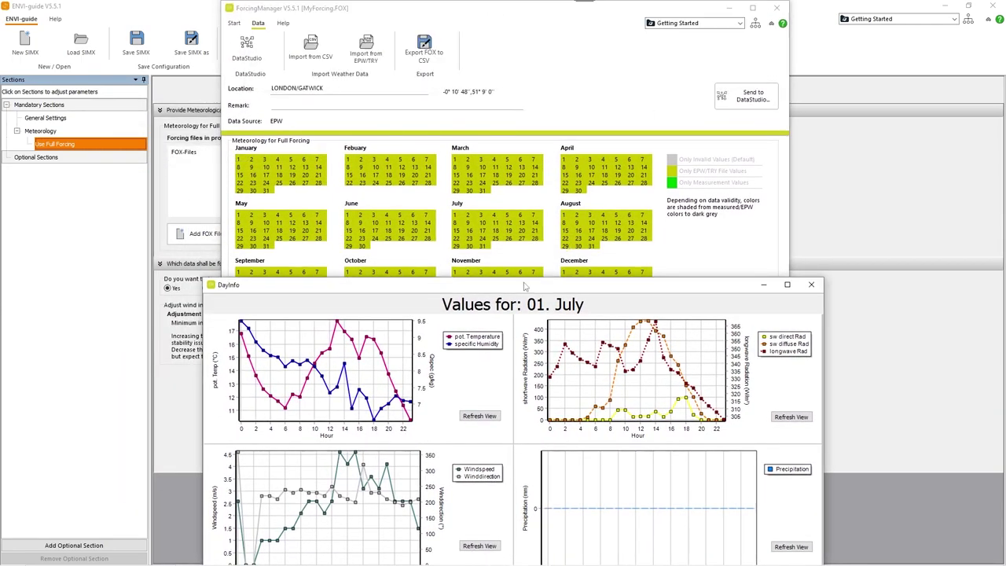
pyautogui.click(482, 215)
pyautogui.click(494, 217)
pyautogui.click(508, 217)
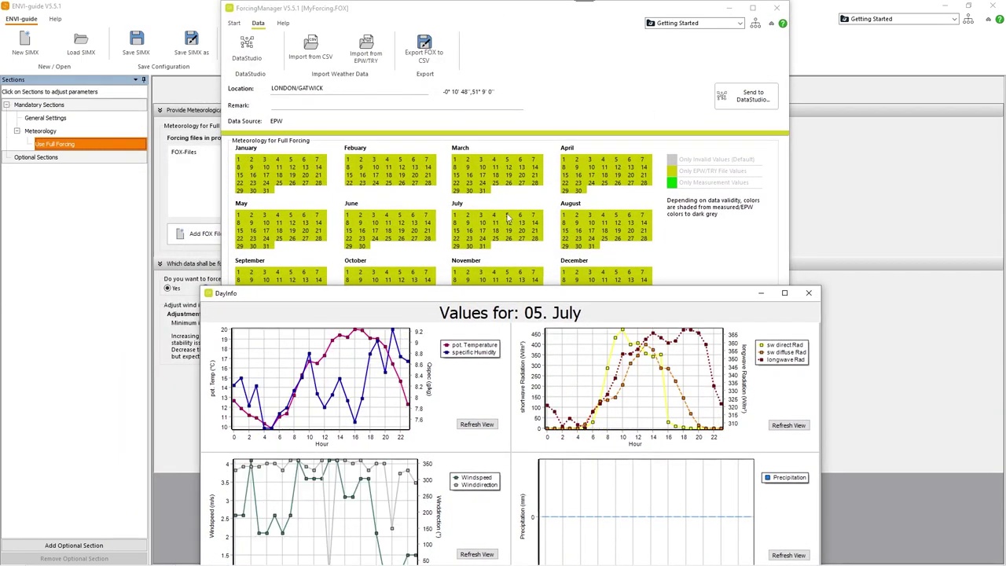
pyautogui.click(808, 293)
pyautogui.moveTo(490, 7); pyautogui.dragTo(499, 124)
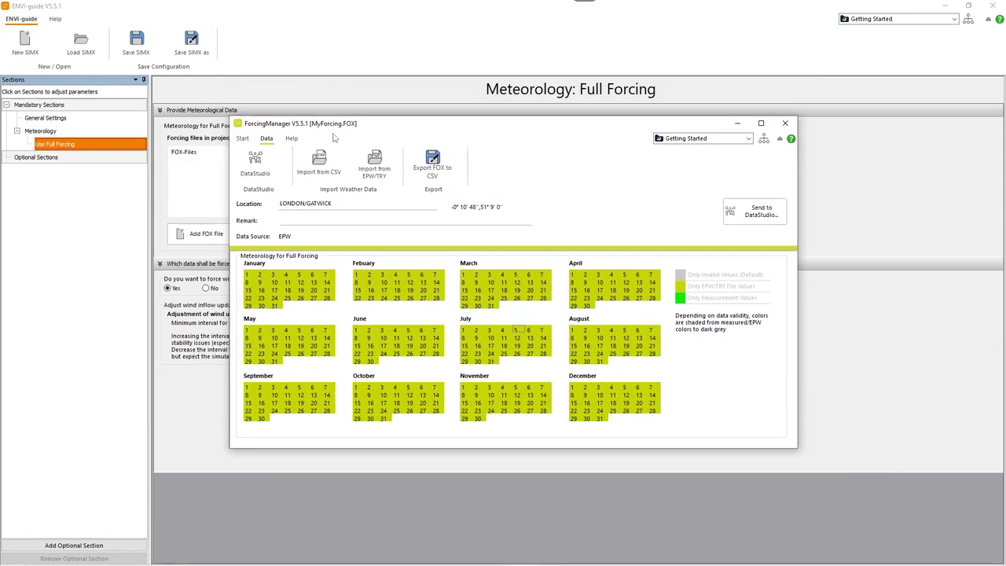
# - Save the forcing as MyForcing.FOX and load it as the simulation's forcing file
pyautogui.click(242, 138)
pyautogui.click(417, 161)
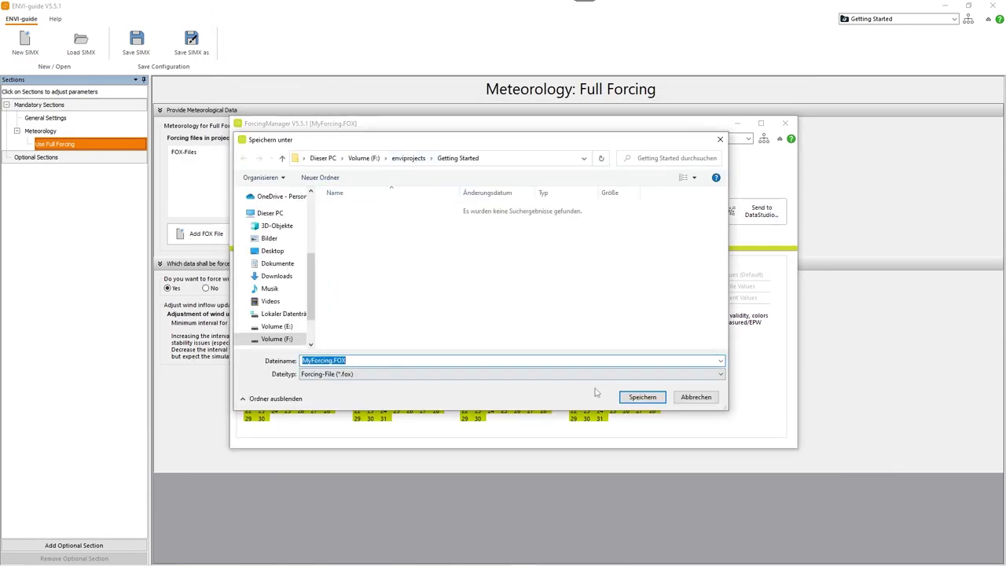
pyautogui.click(642, 398)
pyautogui.click(182, 164)
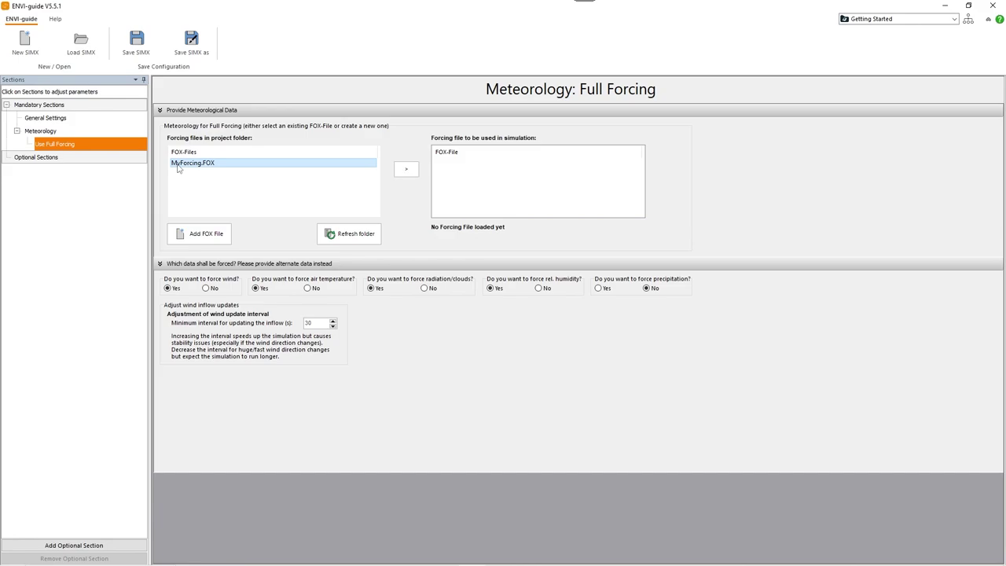
pyautogui.click(407, 169)
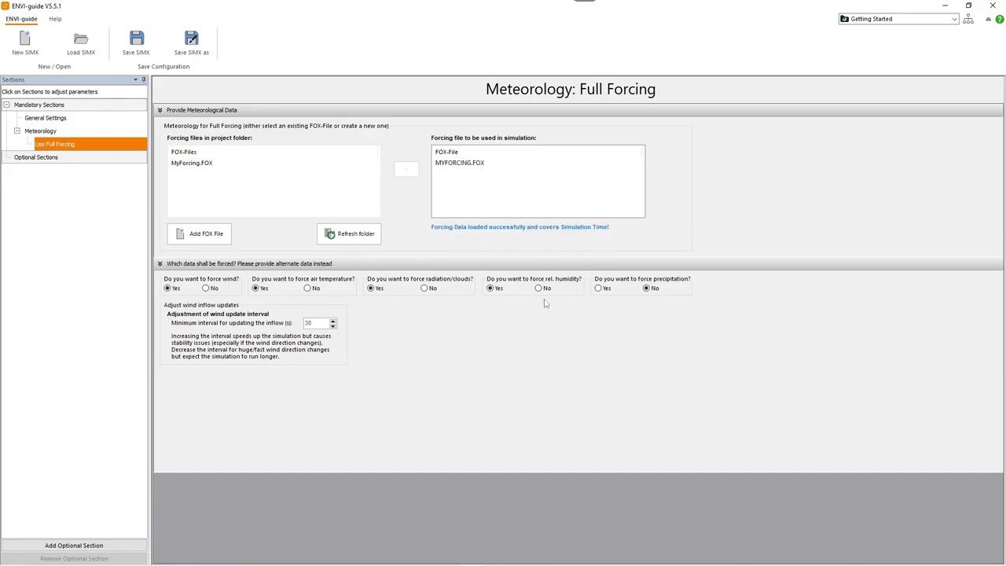
# - Keep wind, temperature, radiation and humidity forcing on, and set precipitation forcing to Yes
pyautogui.click(206, 288)
pyautogui.click(181, 289)
pyautogui.click(307, 288)
pyautogui.click(259, 289)
pyautogui.click(427, 288)
pyautogui.click(402, 291)
pyautogui.click(541, 289)
pyautogui.click(511, 290)
pyautogui.click(597, 288)
pyautogui.click(47, 119)
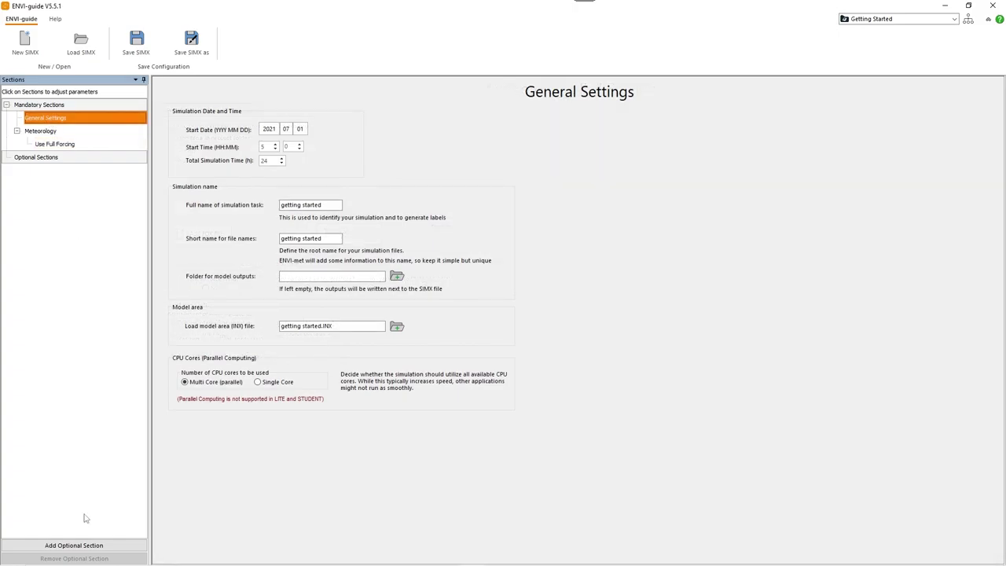
# - Add the Soil and Radiation optional sections, then save the simulation as a SIMX file
pyautogui.click(77, 545)
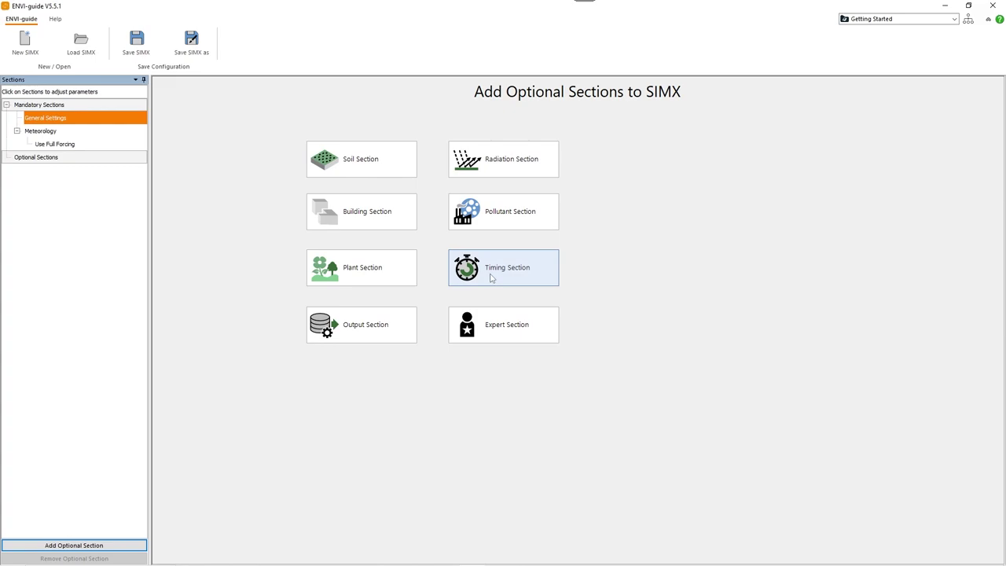
pyautogui.click(363, 158)
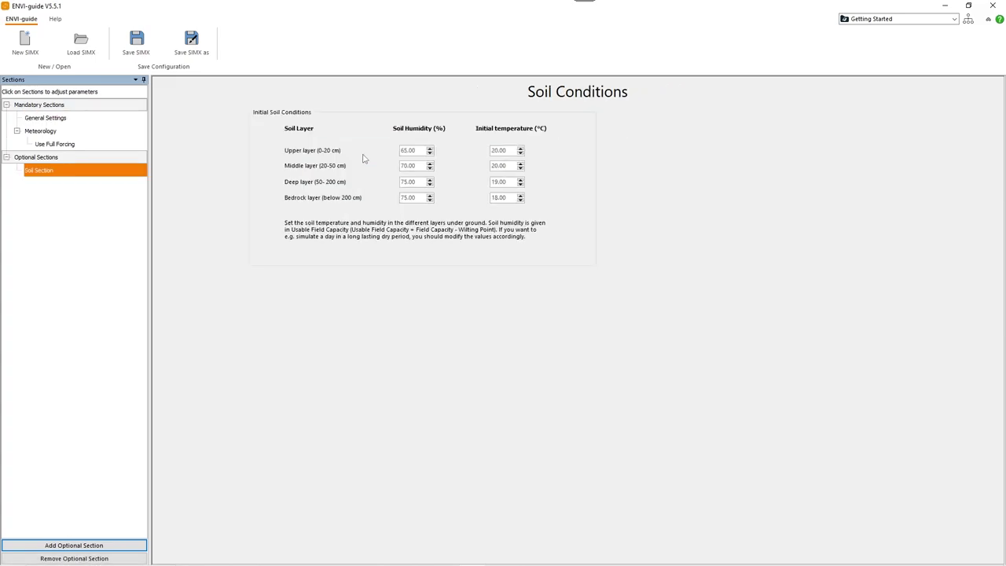
pyautogui.click(46, 118)
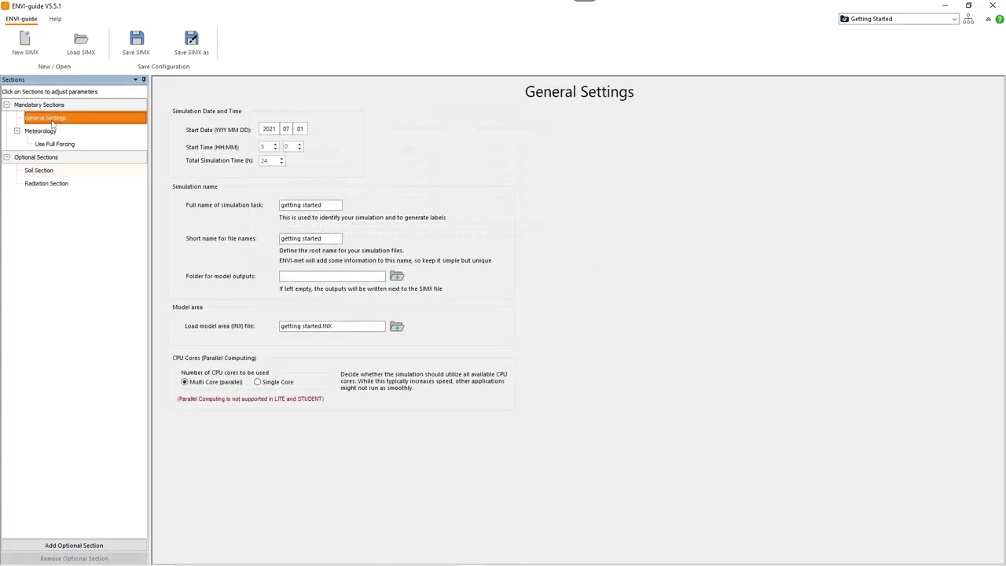
pyautogui.click(191, 43)
pyautogui.press('Escape')
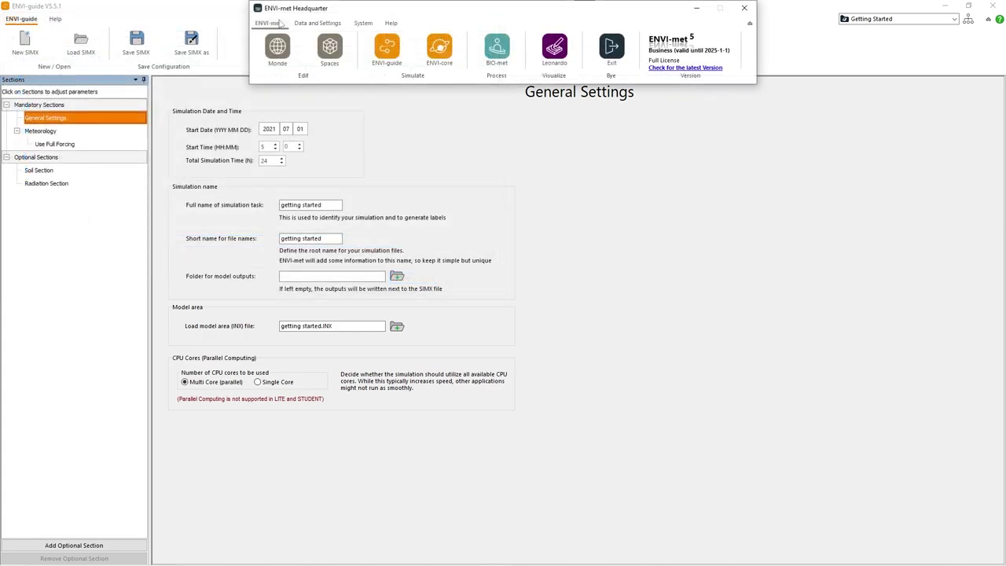
# - In ENVI-core, select the Getting Started project, open my simx.SIMX and run Check Simulation
pyautogui.click(437, 54)
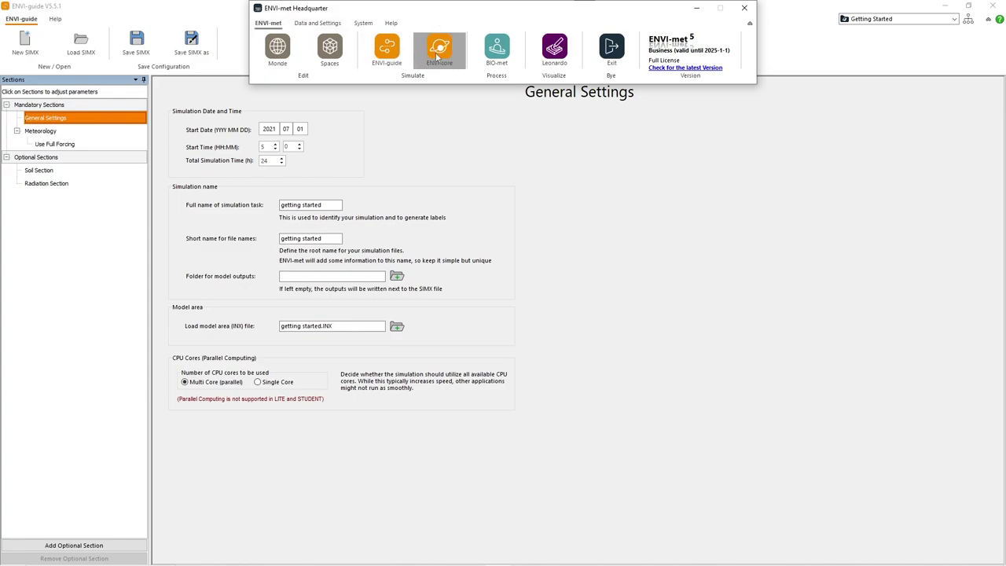
pyautogui.moveTo(358, 130); pyautogui.dragTo(518, 105)
pyautogui.click(644, 120)
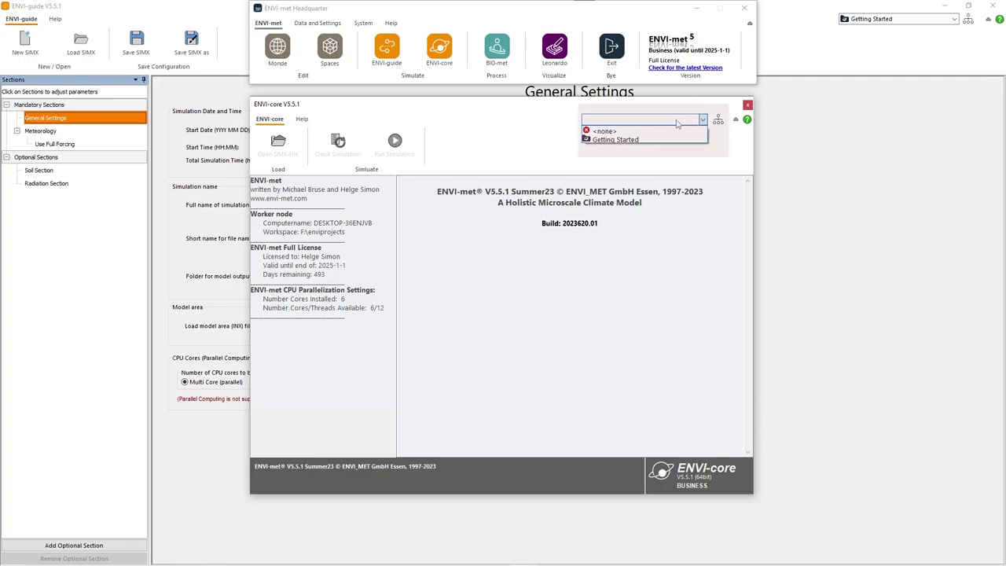
pyautogui.click(614, 140)
pyautogui.click(279, 145)
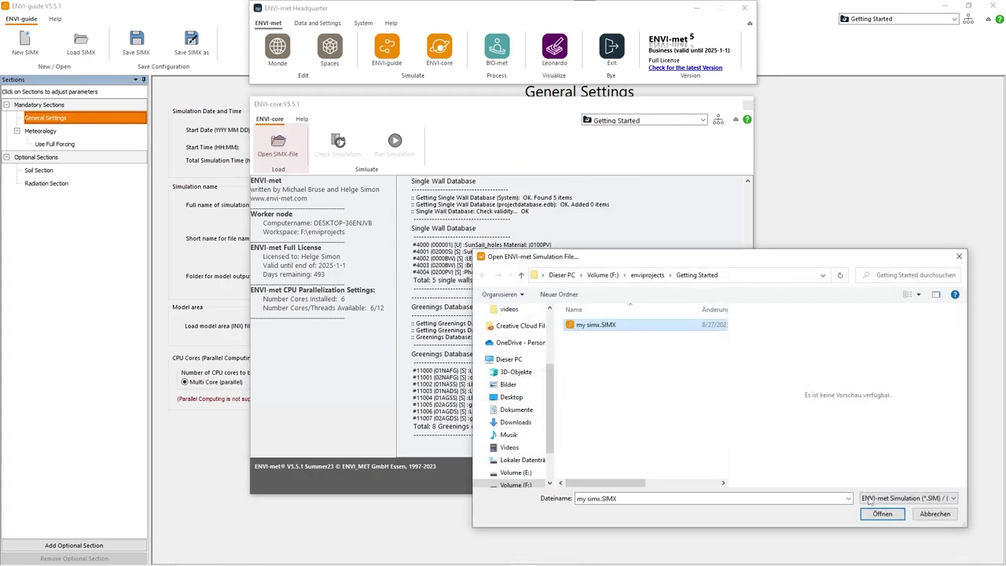
pyautogui.click(881, 513)
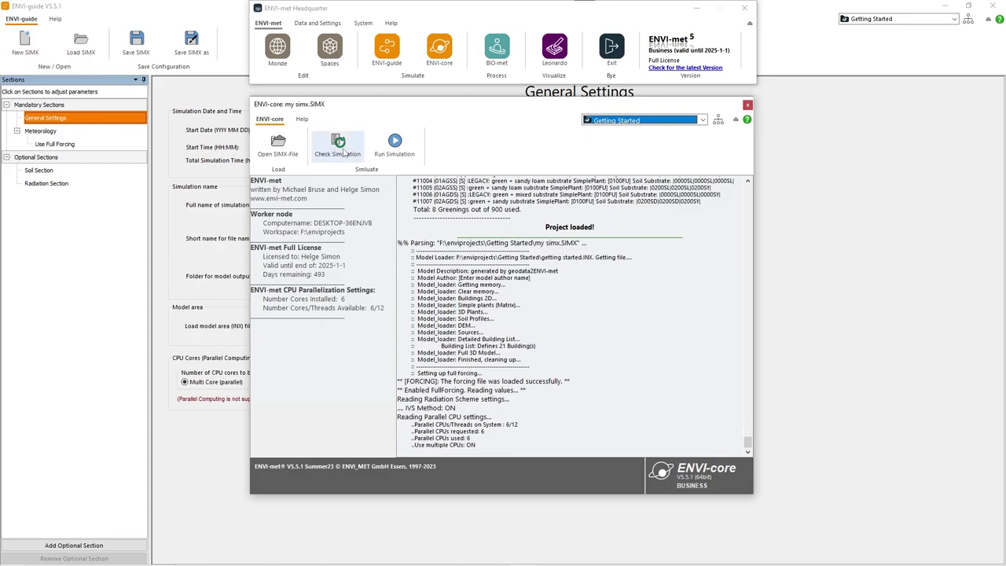
pyautogui.click(396, 144)
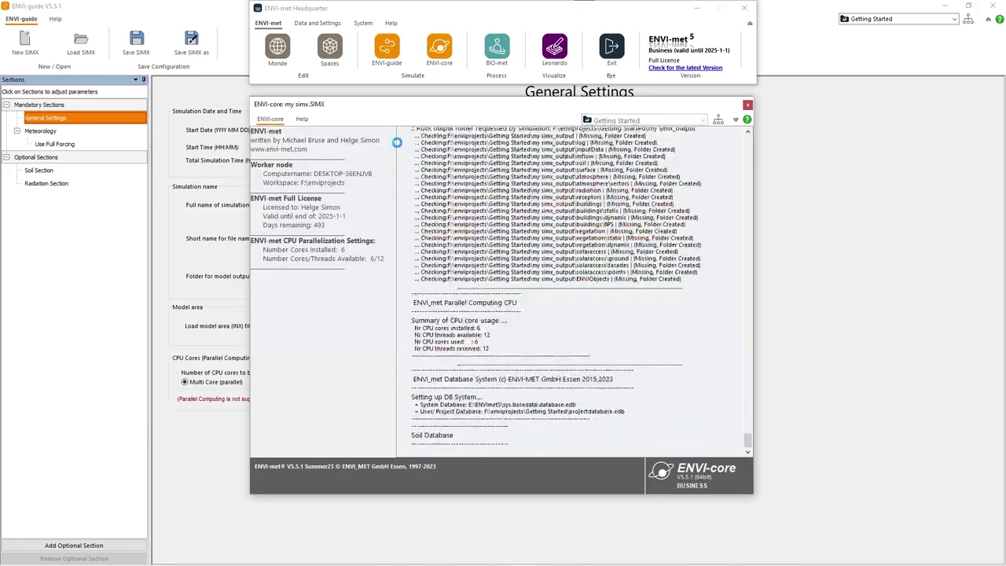